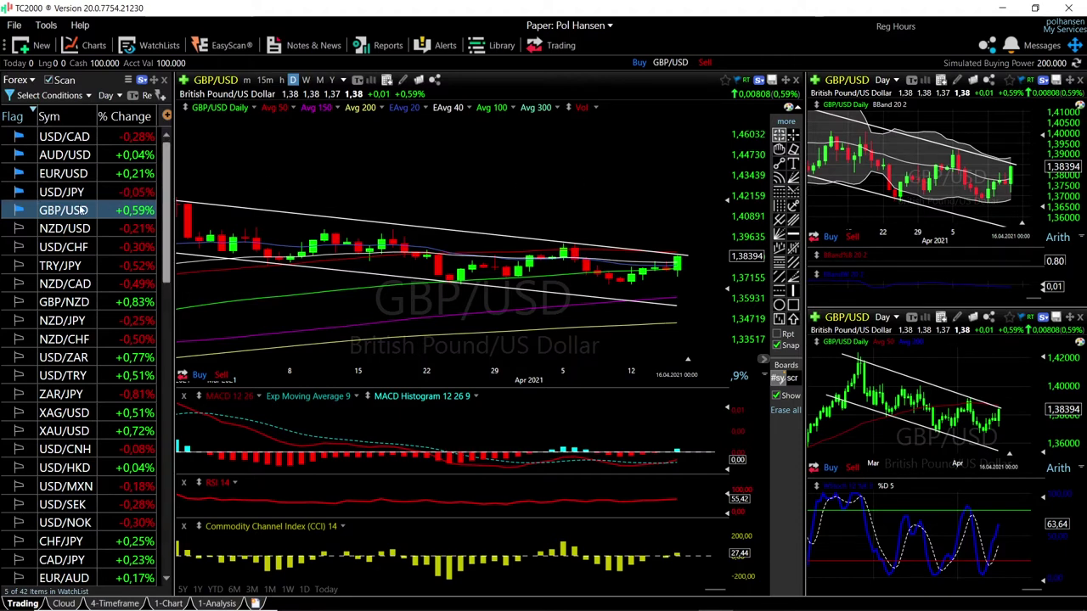
Step: Zoom the GBP/USD chart, select the upper channel trendline and read a February candle
scroll(680, 252, up, 5)
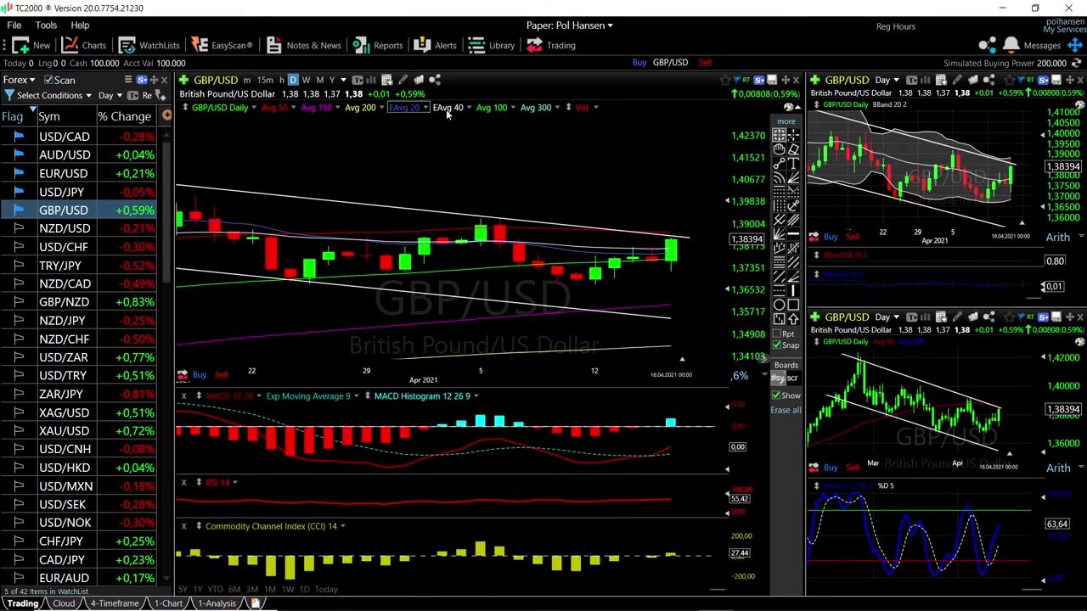
scroll(689, 259, down, 1)
scroll(690, 259, down, 2)
click(680, 248)
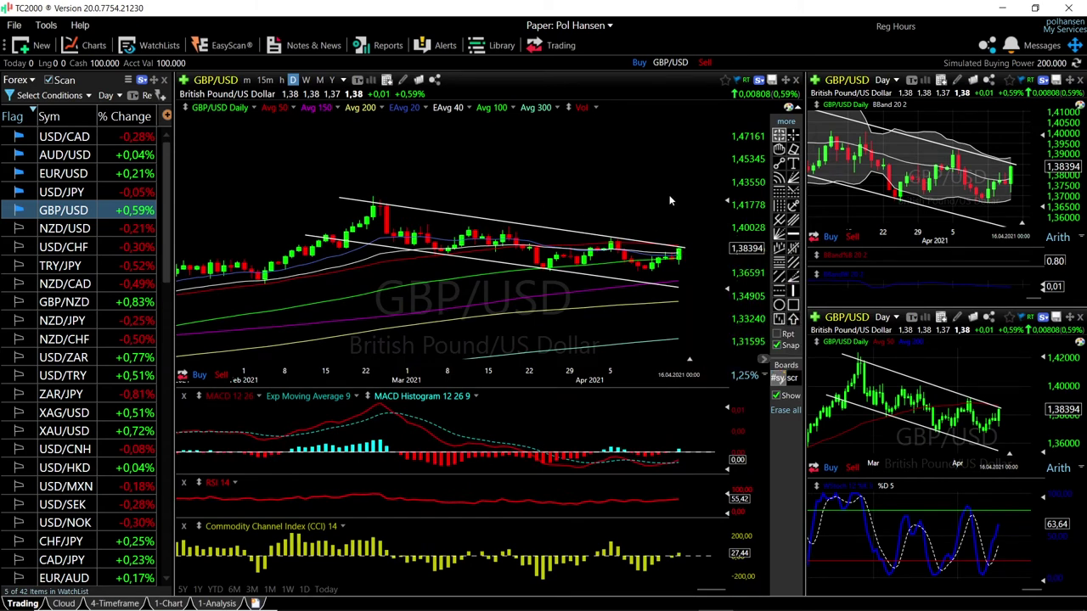
click(360, 343)
Step: Inspect the latest GBP/USD candles pressing the upper trendline near 1.38394
mouse_move(683, 251)
scroll(684, 271, up, 2)
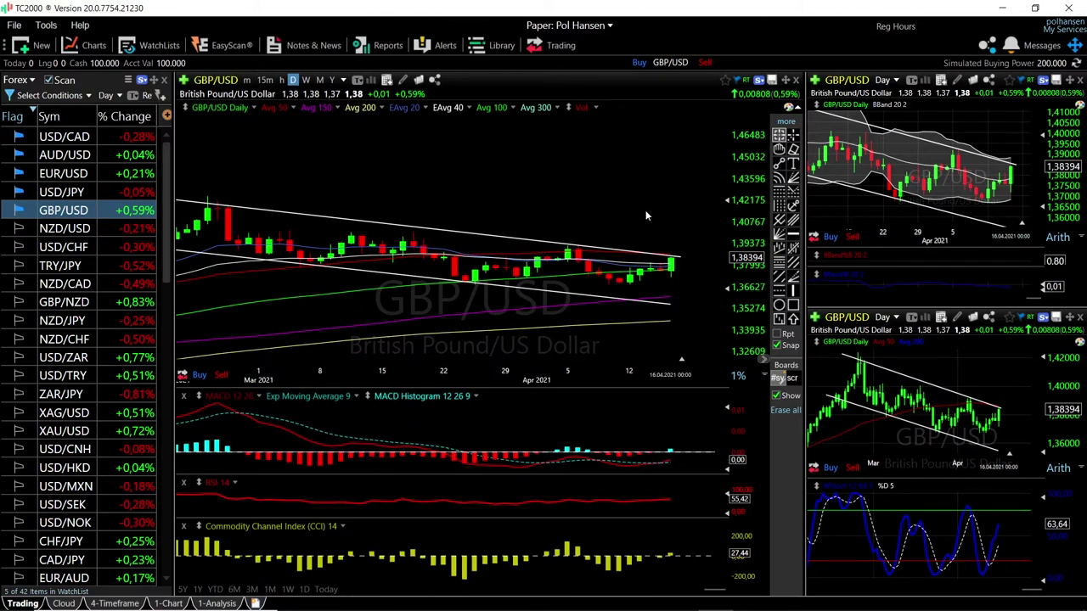
drag(669, 210, 681, 197)
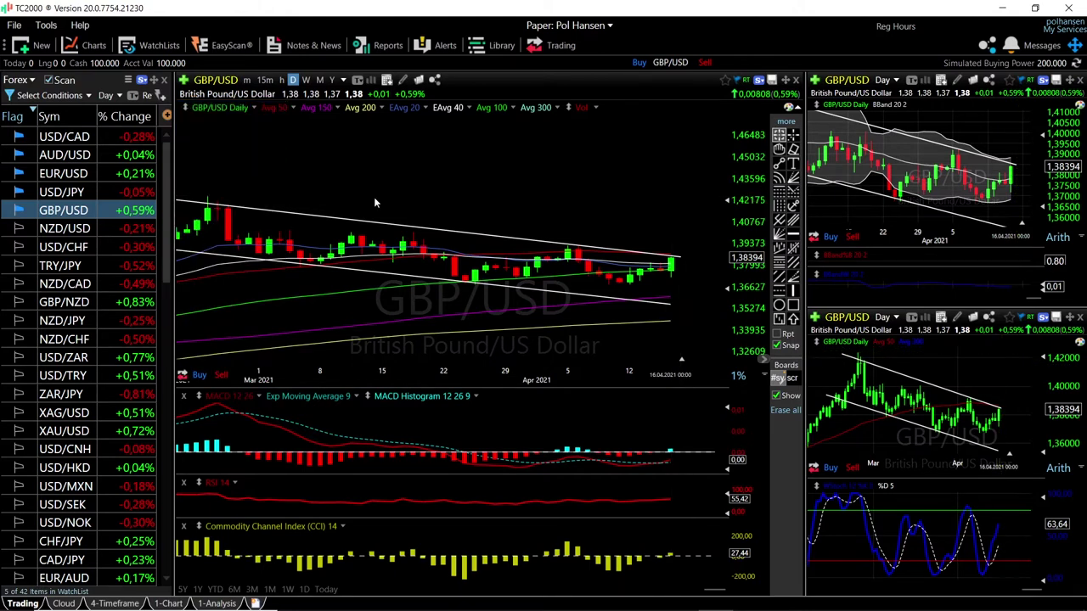
Step: Switch all charts to USD/JPY, zoom in and read the 16 April candle values
click(75, 197)
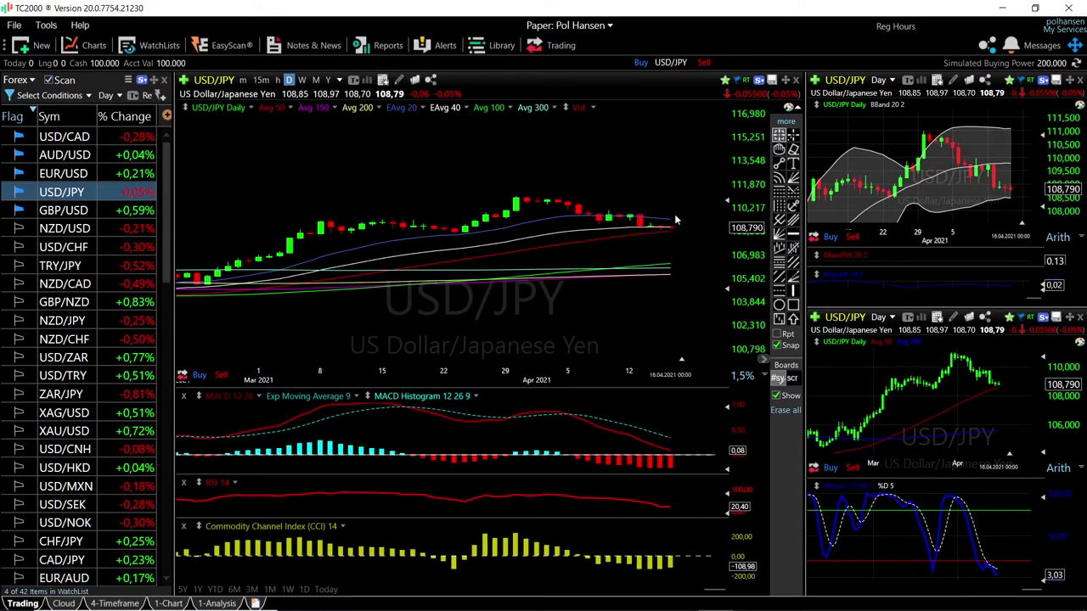
click(671, 226)
scroll(671, 224, up, 3)
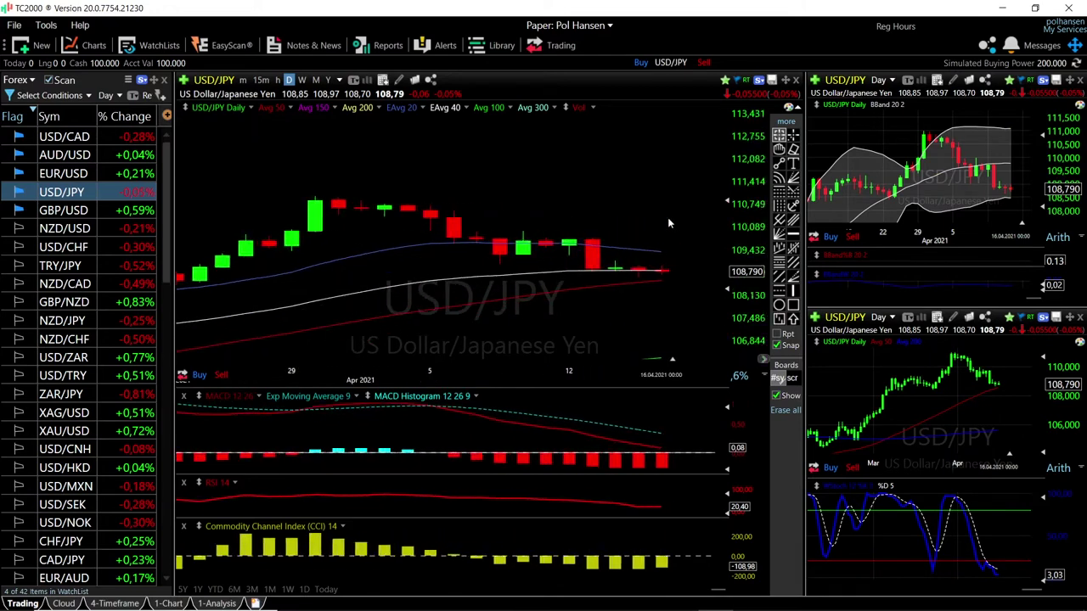
click(662, 251)
drag(664, 254, 663, 200)
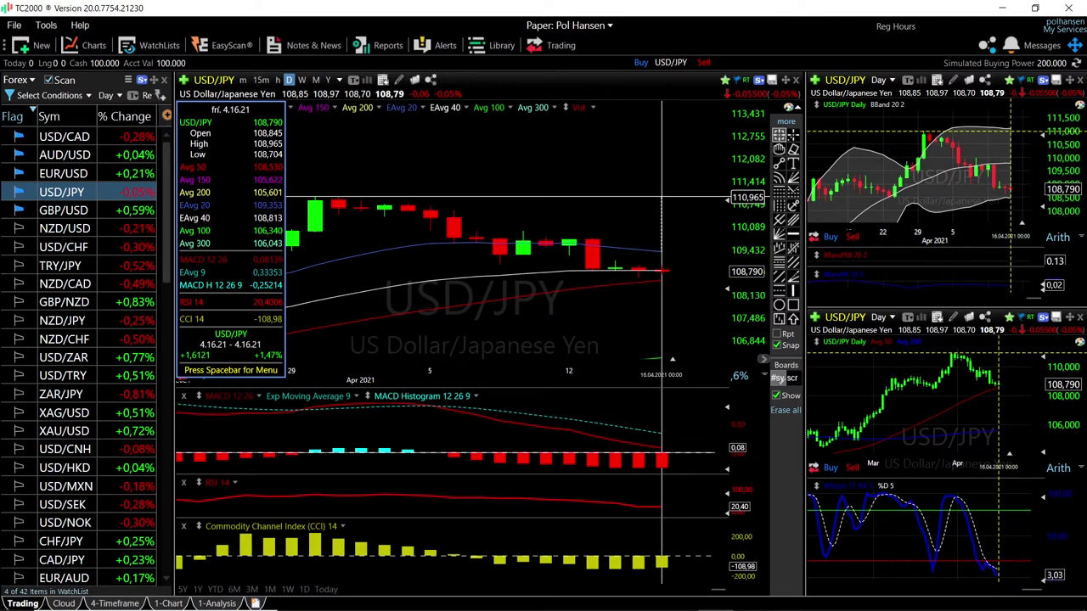
Step: Zoom out the USD/JPY charts to show the February–April rally, checking price near the lower averages
drag(662, 200, 674, 229)
scroll(695, 276, down, 3)
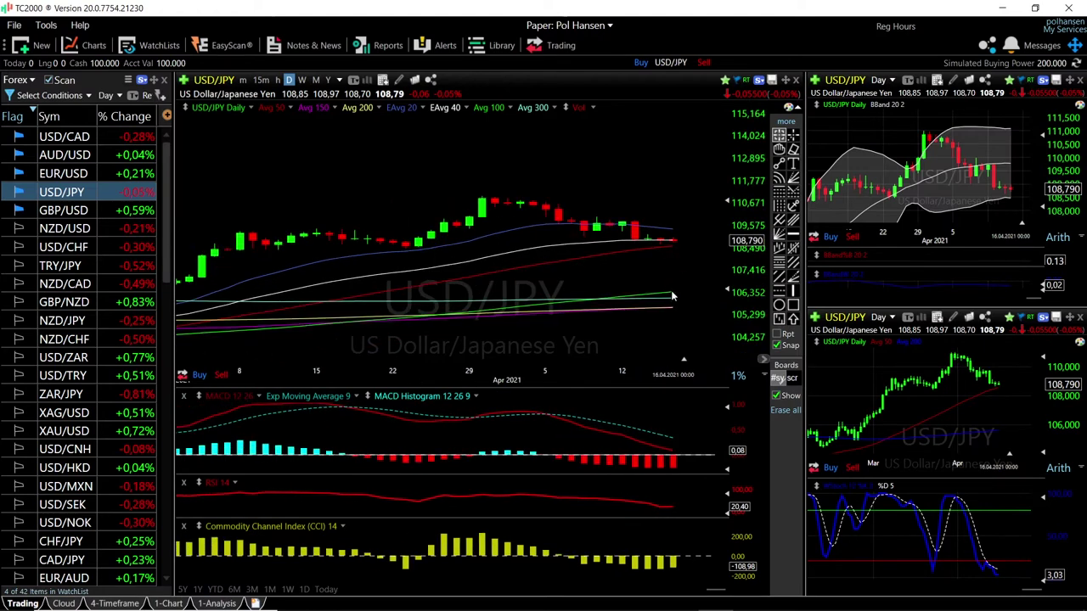
drag(677, 247, 685, 271)
scroll(953, 177, down, 2)
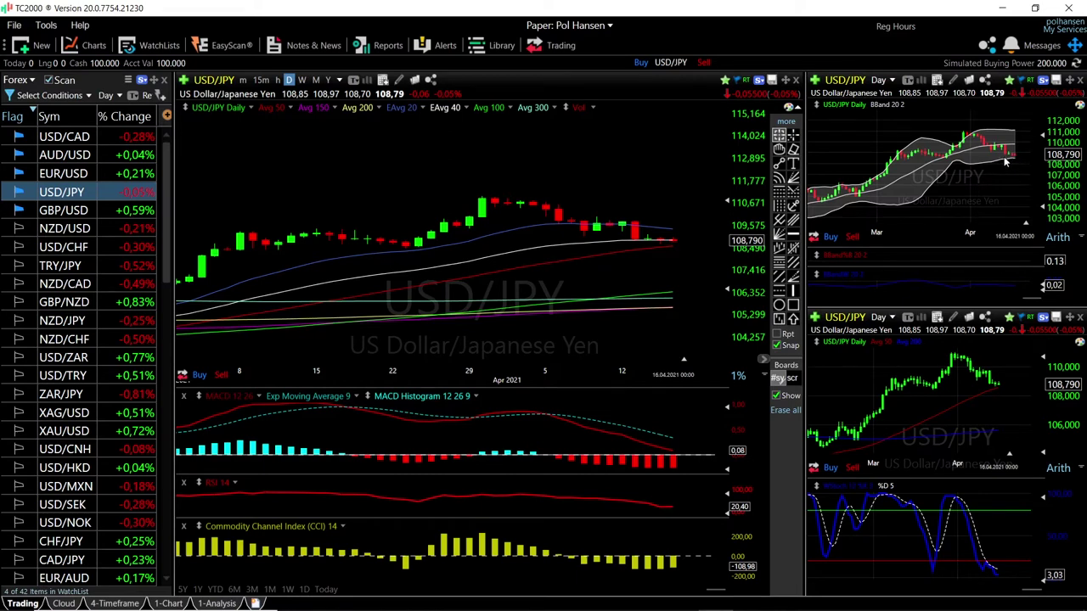
scroll(514, 243, down, 3)
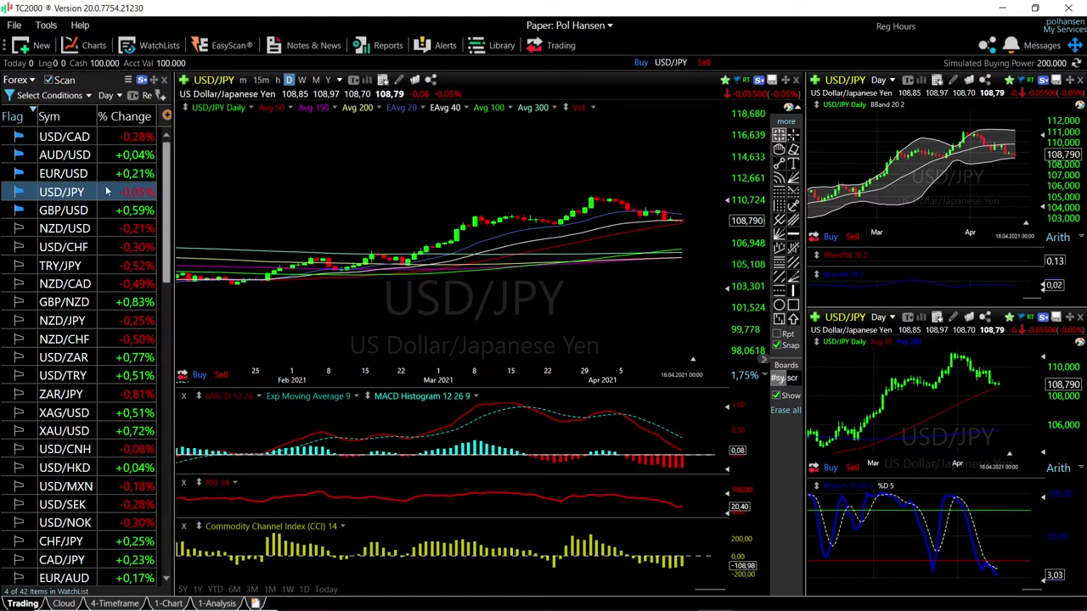
Step: Switch to EUR/USD, zoom in and measure the move from 31 March to 13 April
click(73, 173)
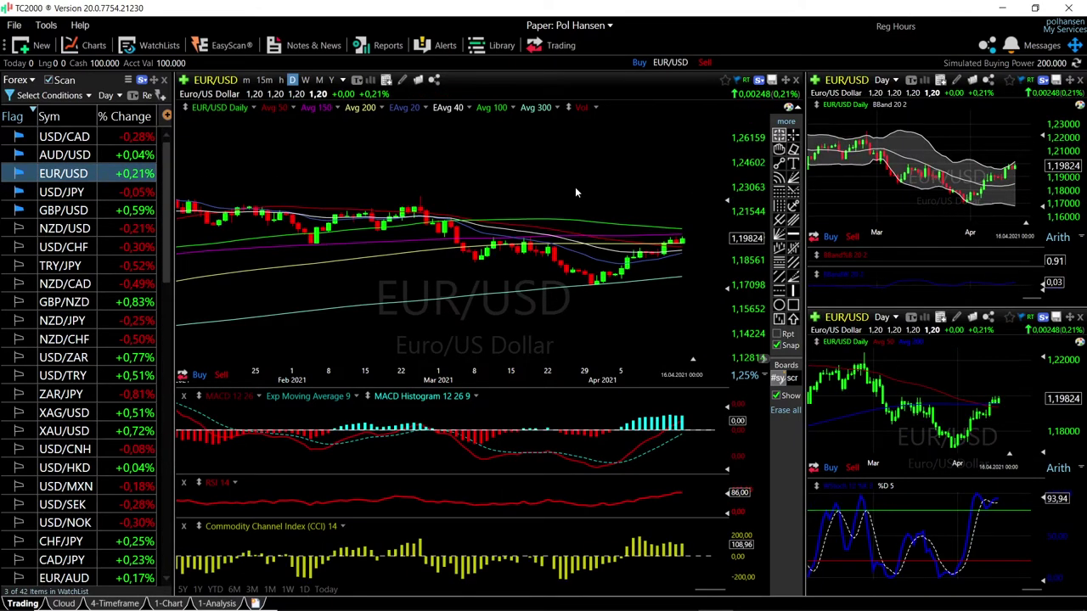
scroll(652, 236, up, 3)
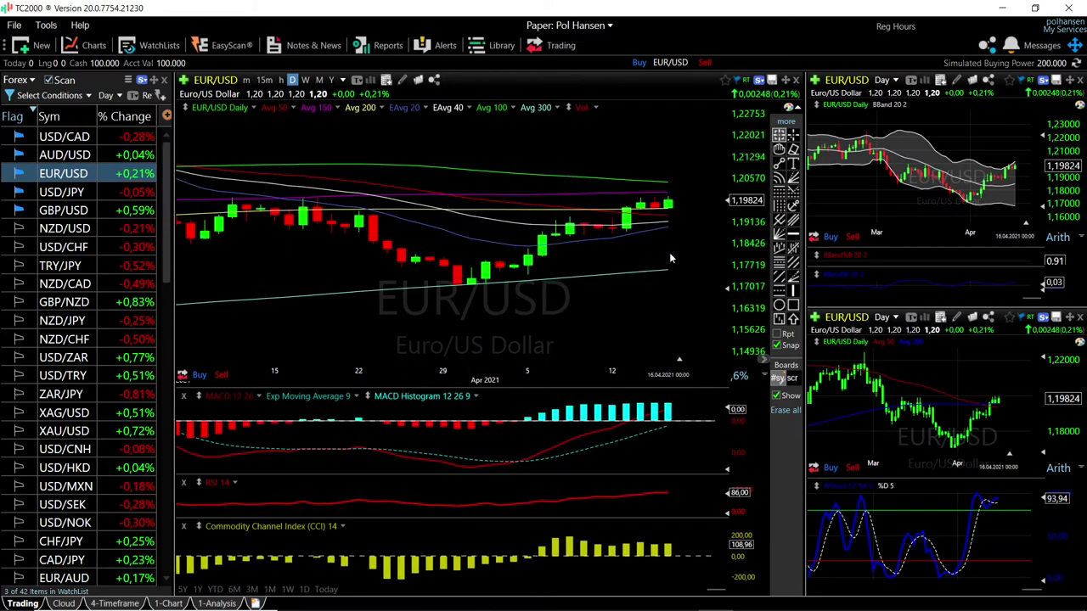
scroll(669, 252, up, 1)
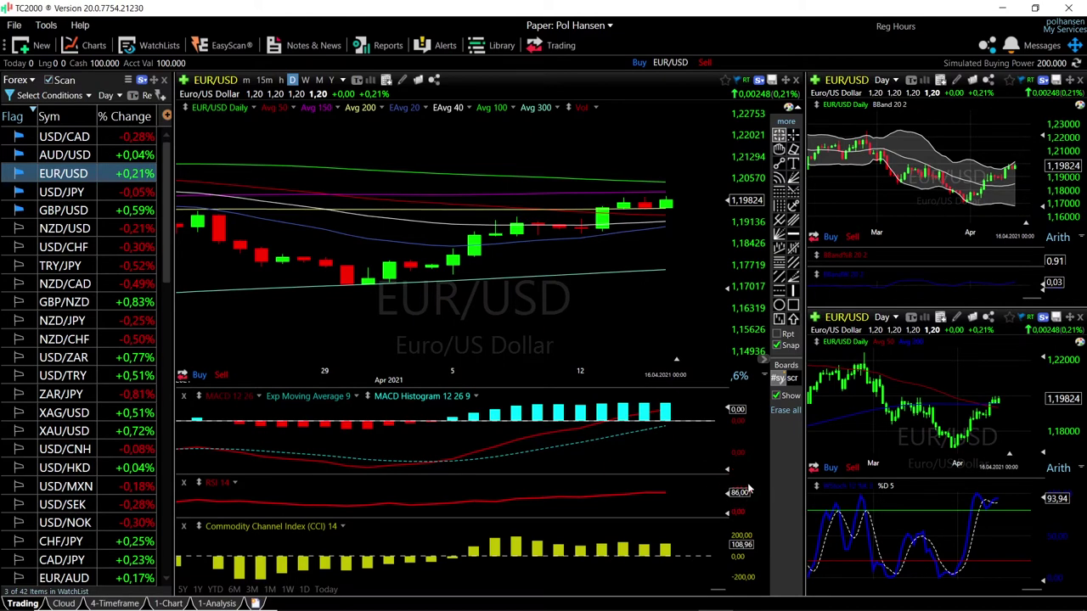
drag(375, 287, 666, 205)
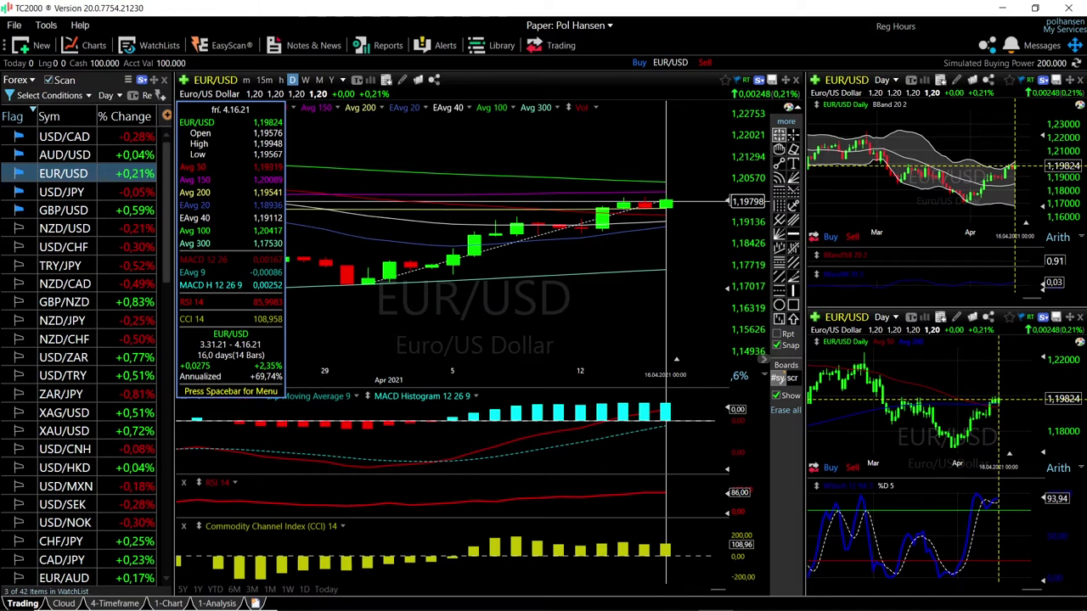
drag(666, 205, 666, 205)
Step: Read the 16 April EUR/USD candle values, then switch all charts to AUD/USD
scroll(629, 267, down, 2)
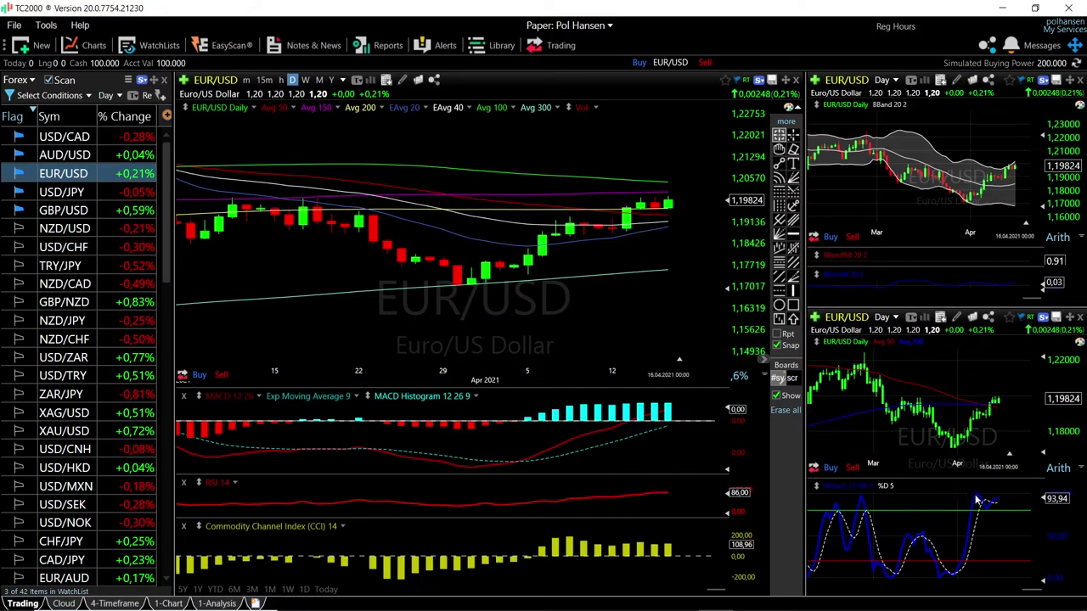
click(669, 181)
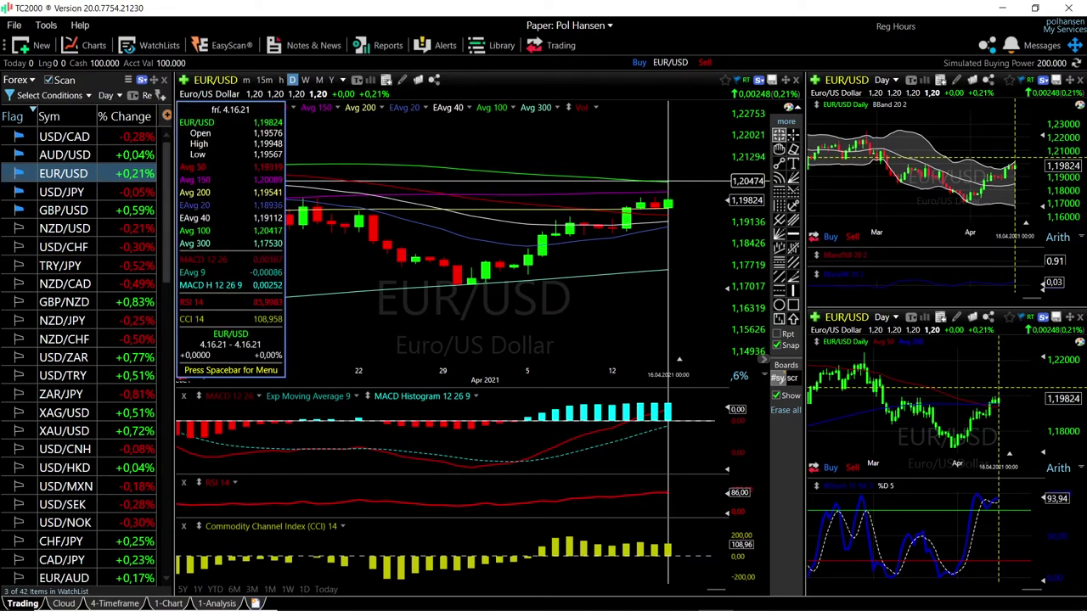
click(668, 181)
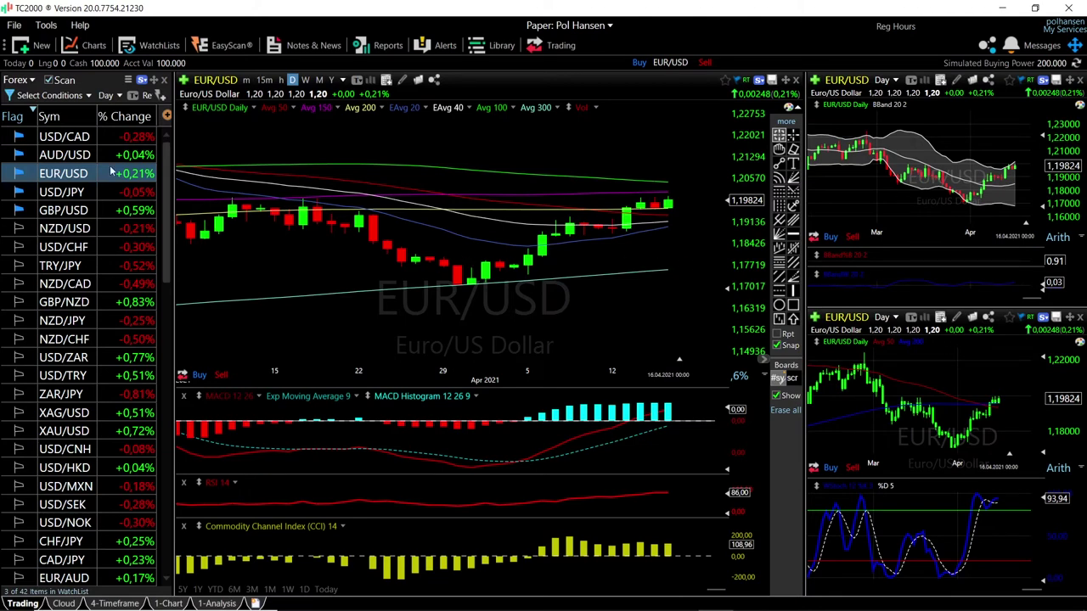
click(59, 160)
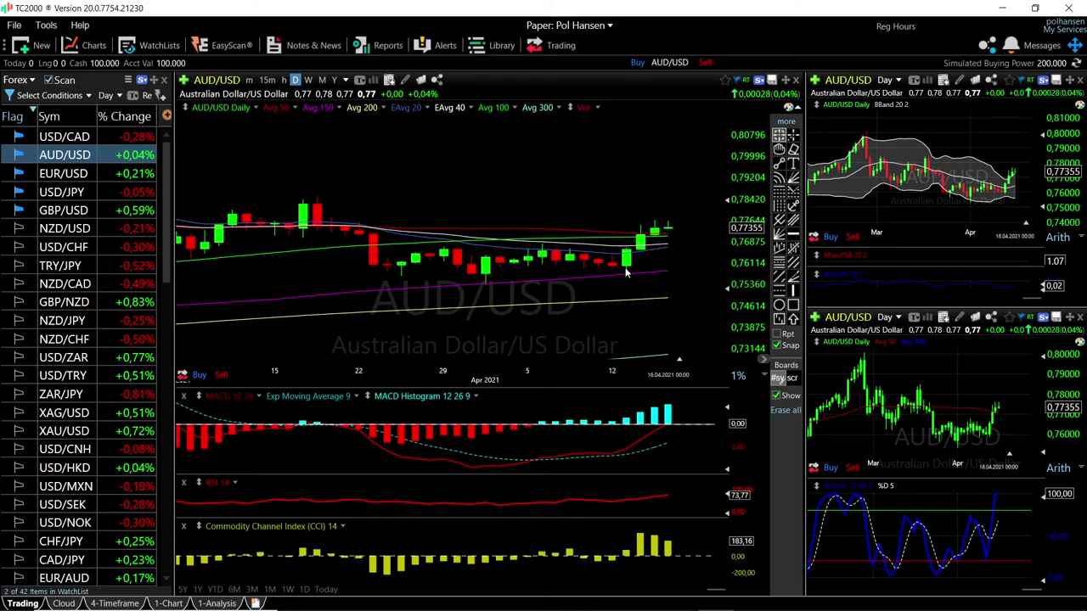
Step: Measure the AUD/USD 2-bar rise from 4.13.21 to 4.15.21 on the main chart
drag(625, 270, 655, 222)
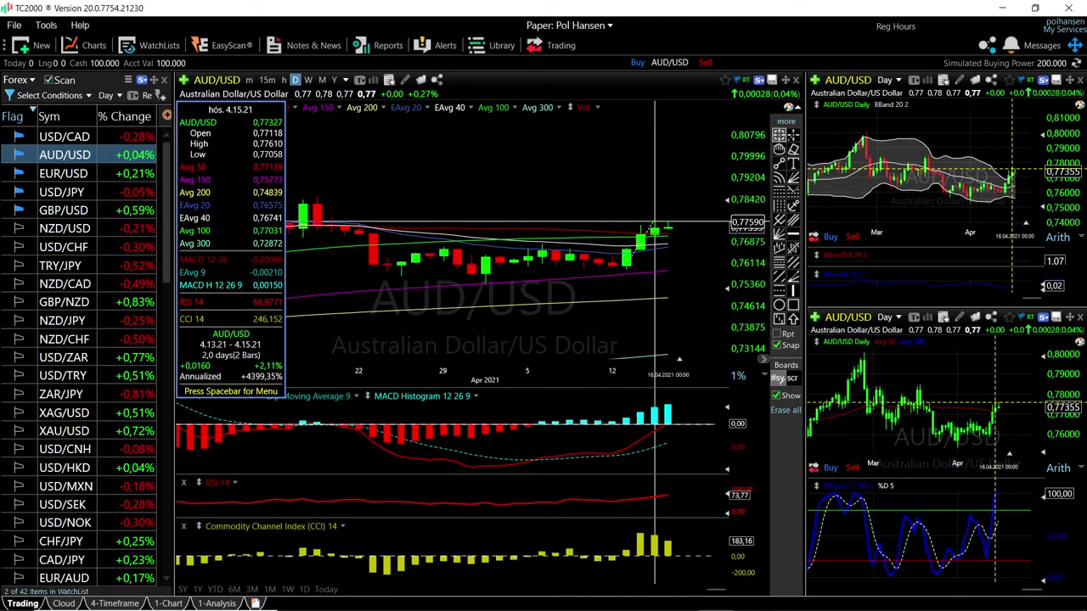
drag(654, 222, 658, 226)
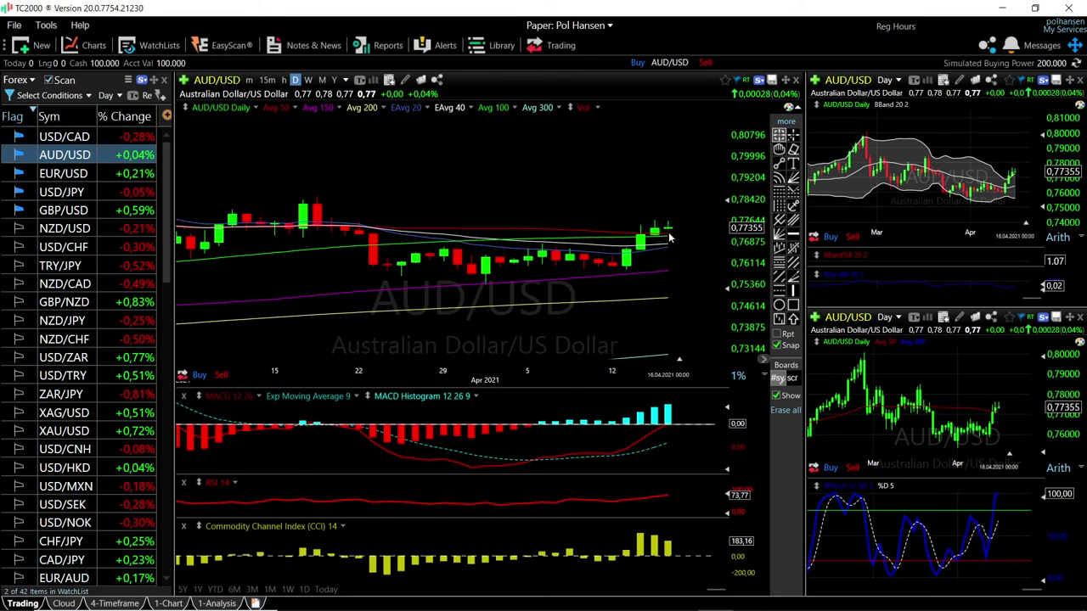
Step: Zoom the AUD/USD chart out to late February and read the 2.25.21 candle values
scroll(671, 214, down, 2)
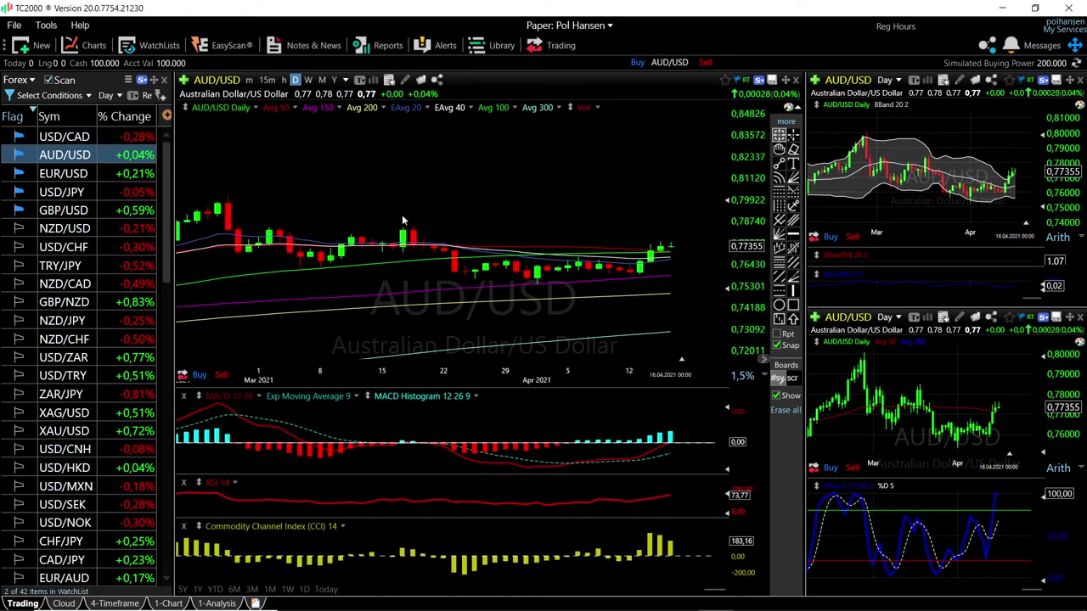
click(228, 200)
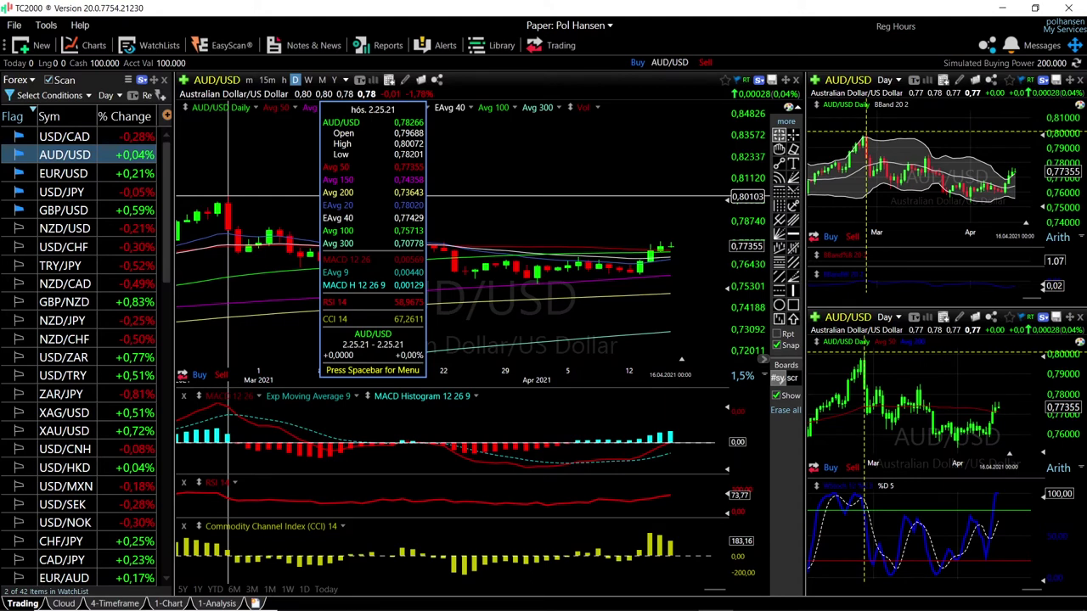
click(227, 200)
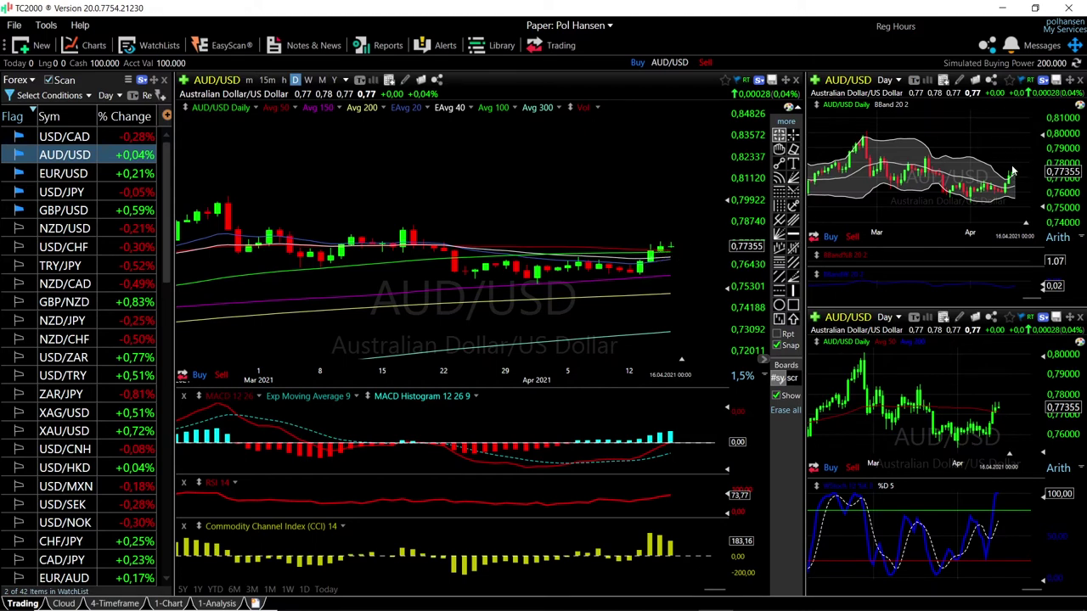
Step: Measure the latest bar on the smaller AUD/USD chart, then switch all charts to USD/CAD
drag(1016, 176, 1018, 187)
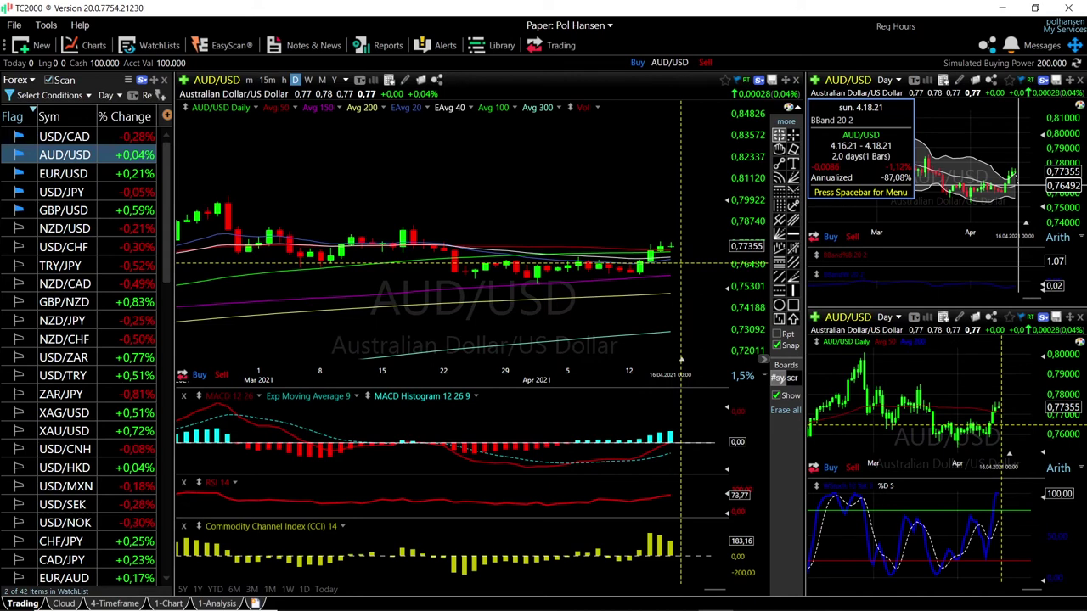
drag(1019, 185, 1018, 185)
click(64, 136)
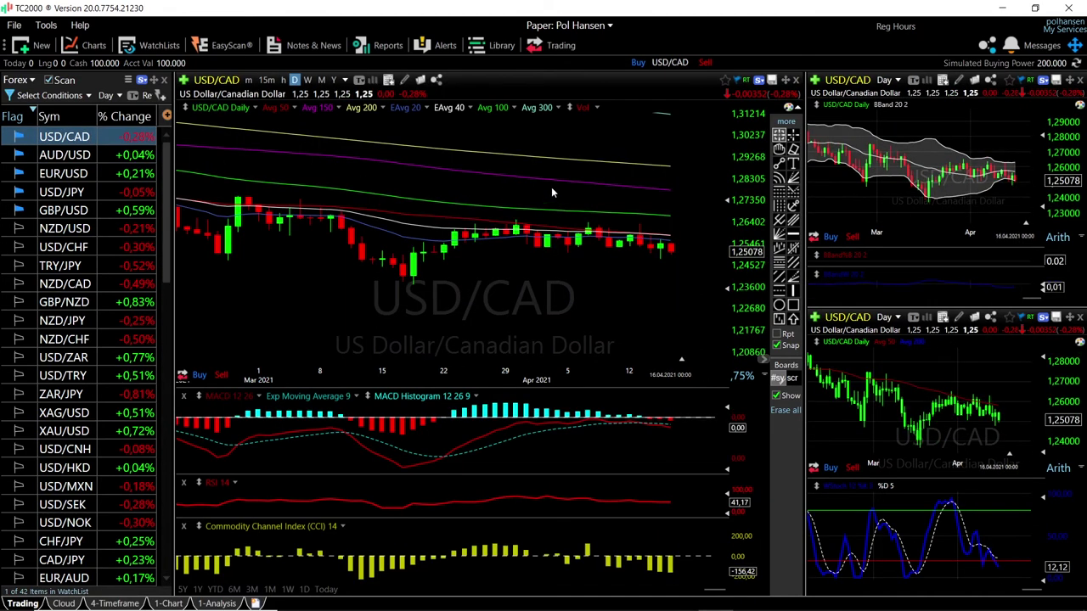
Step: Zoom the main USD/CAD chart out to span mid-January through April
scroll(648, 259, down, 1)
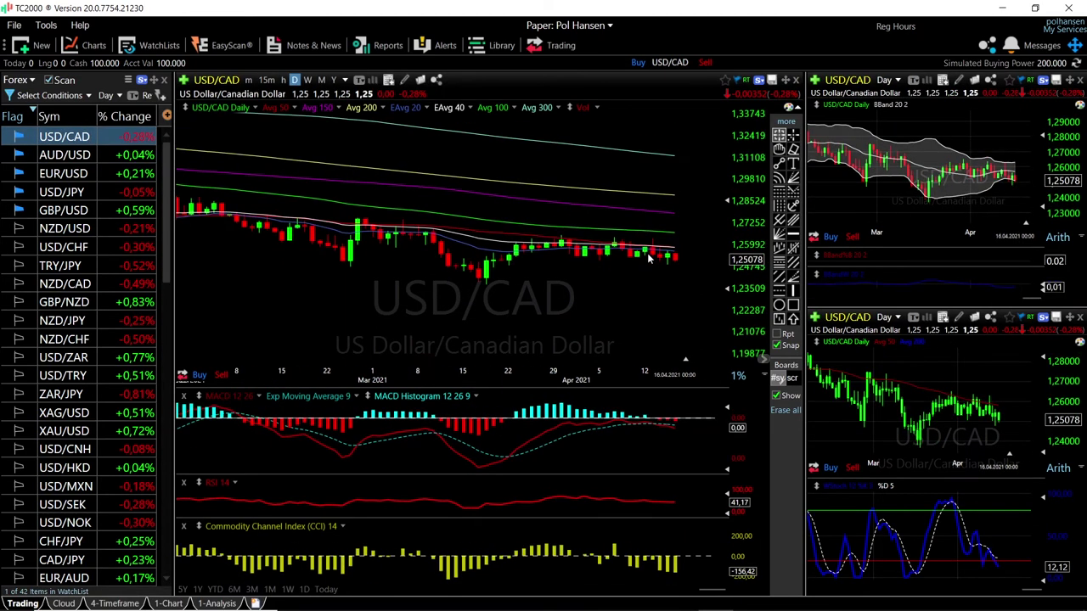
scroll(648, 259, down, 2)
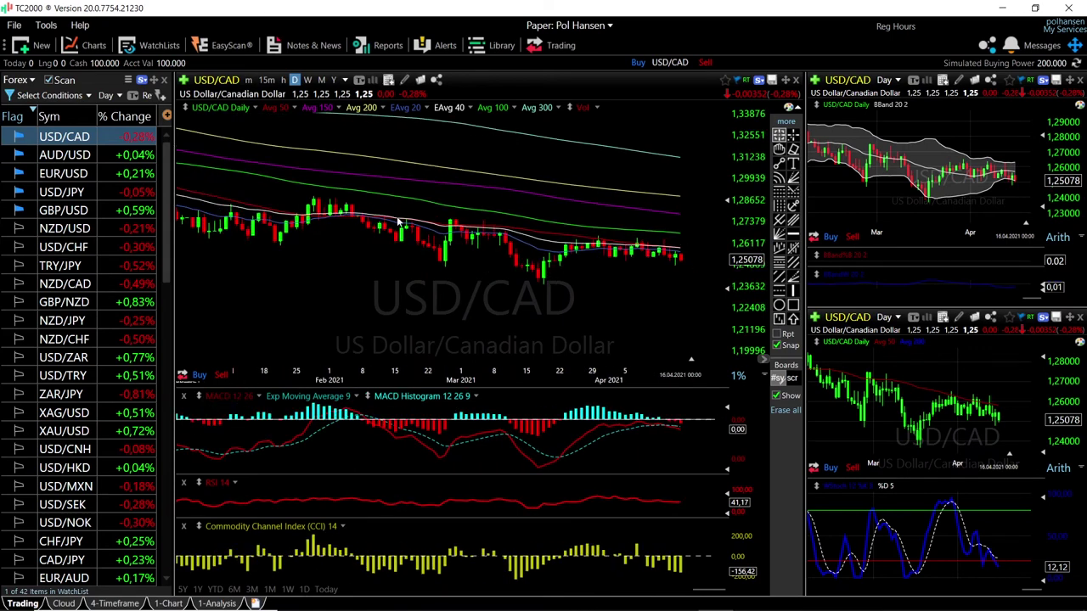
scroll(399, 223, down, 3)
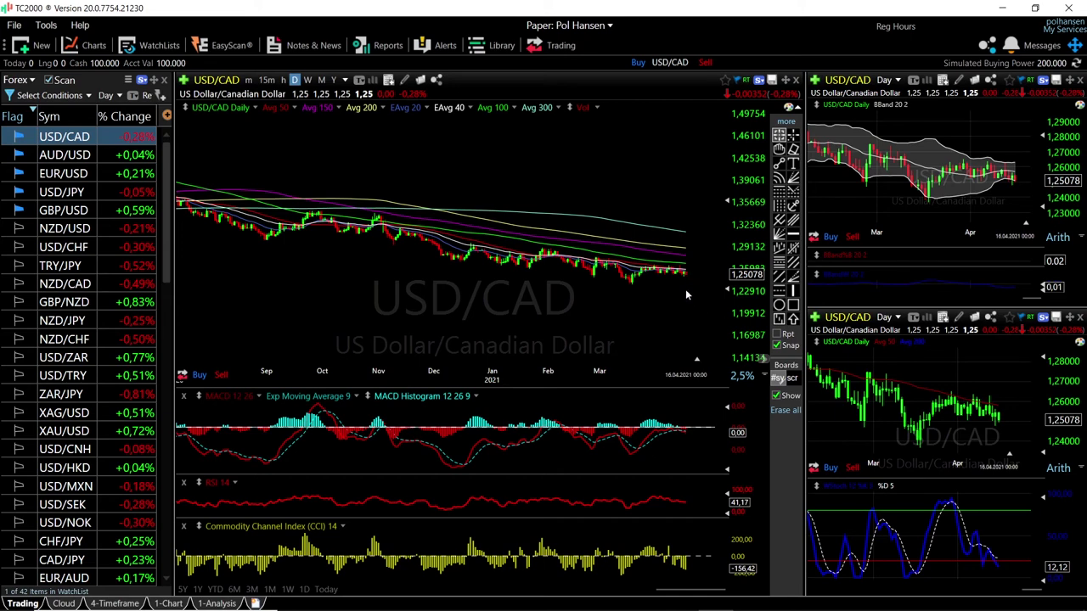
Step: Read the 3.18.21 USD/CAD candle values and zoom the charts in on late March–mid-April
click(632, 287)
scroll(1009, 190, up, 3)
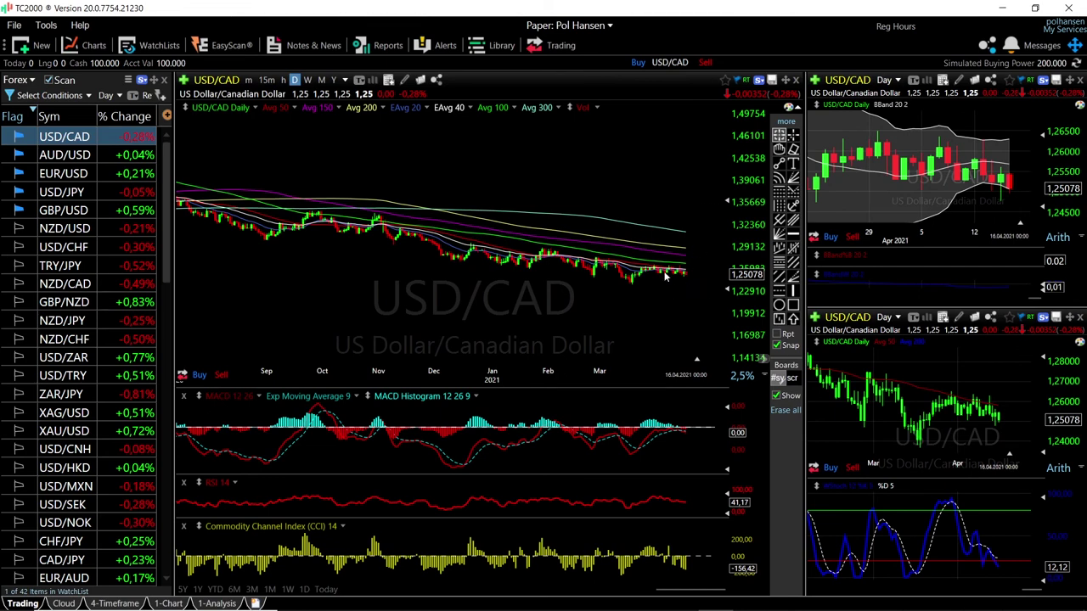
scroll(662, 273, up, 5)
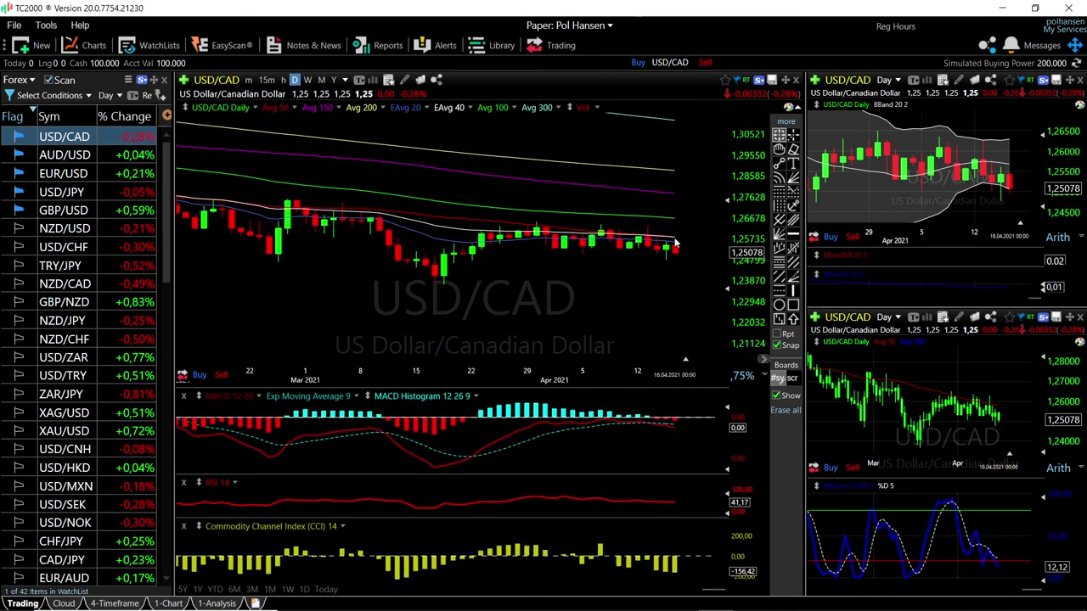